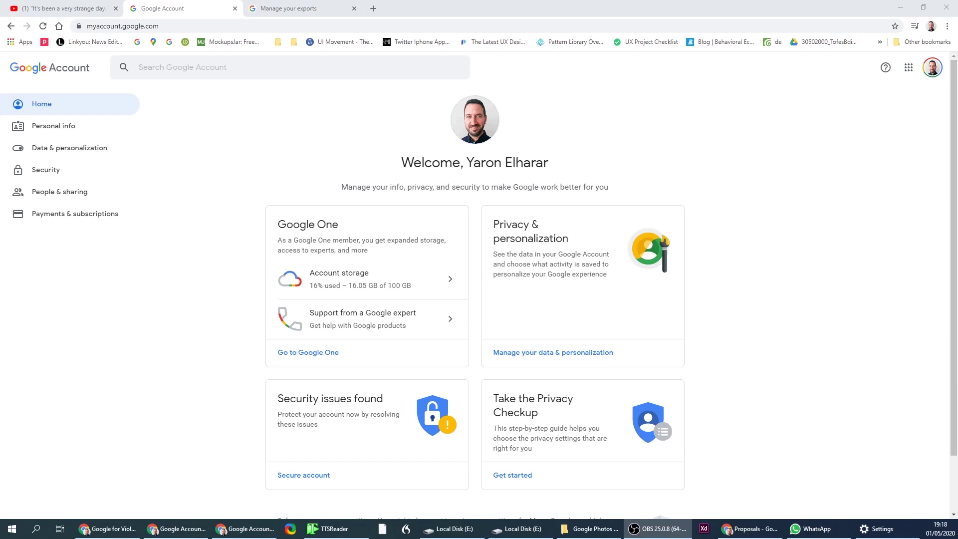
Close the Manage your exports tab and search 'google account' from the Google homepage.
{"action": "middle_click", "coordinate": [265, 7]}
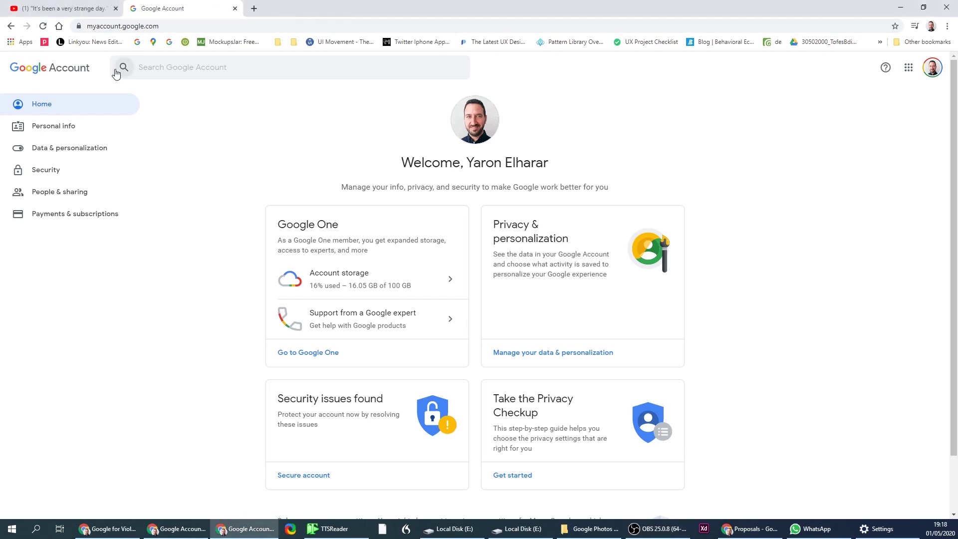
{"action": "left_click", "coordinate": [137, 42]}
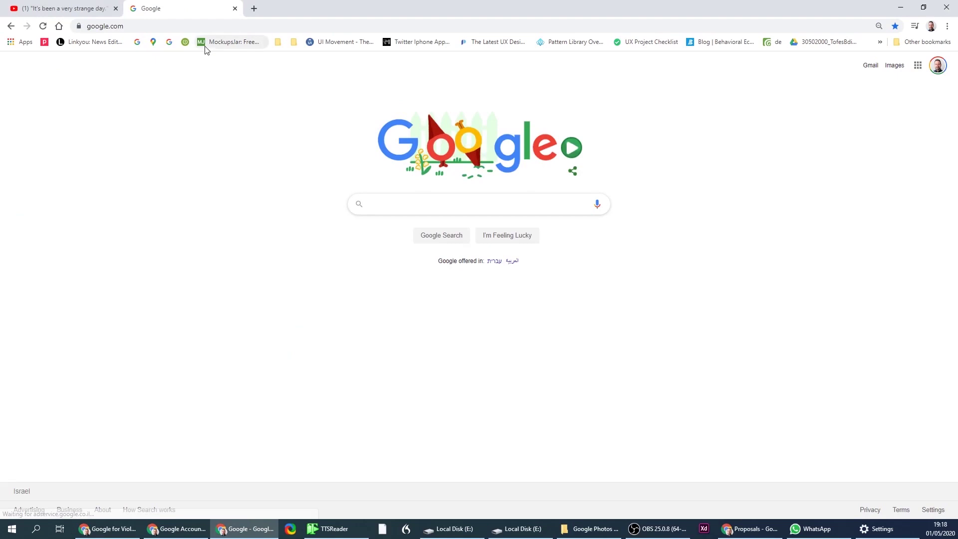
{"action": "left_click", "coordinate": [392, 205]}
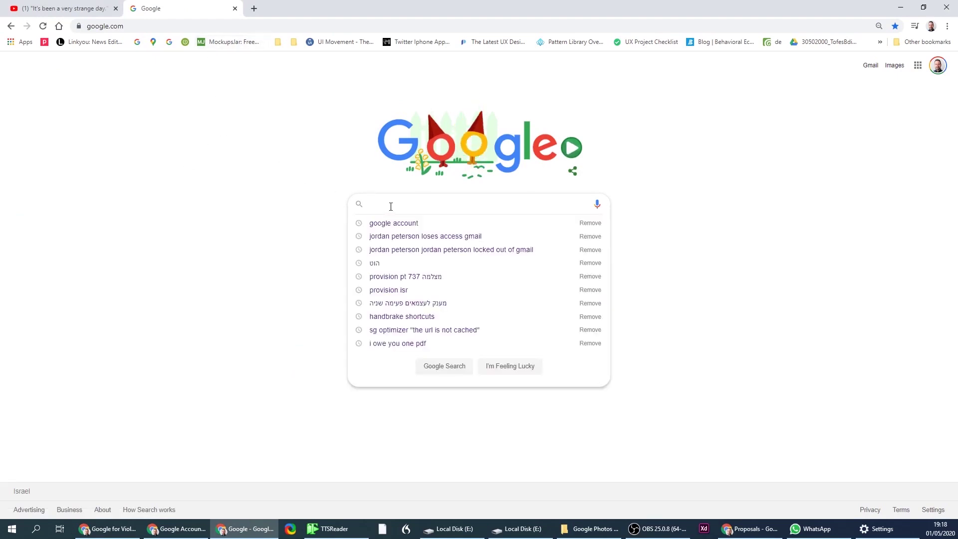
{"action": "type", "text": "a"}
{"action": "key", "text": "BackSpace"}
{"action": "key", "text": "Down"}
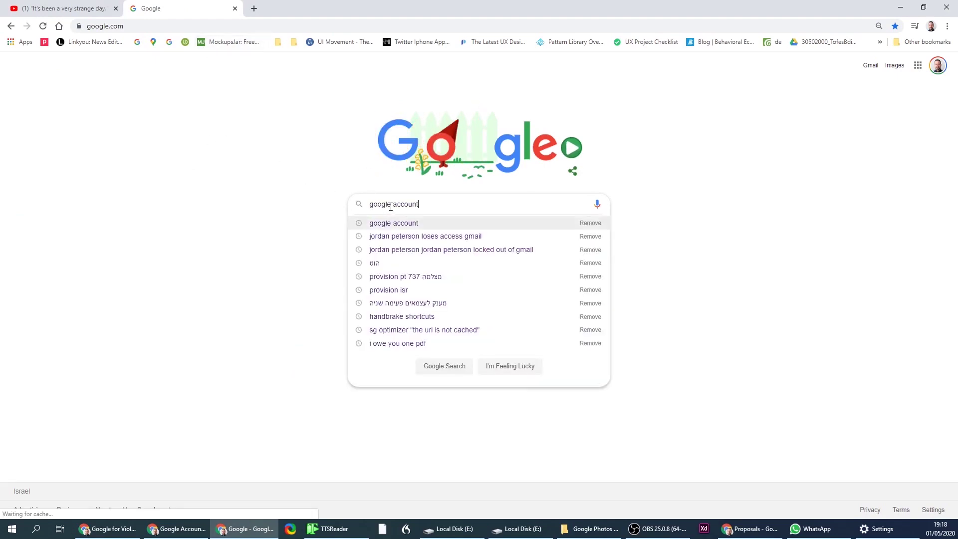
{"action": "key", "text": "Return"}
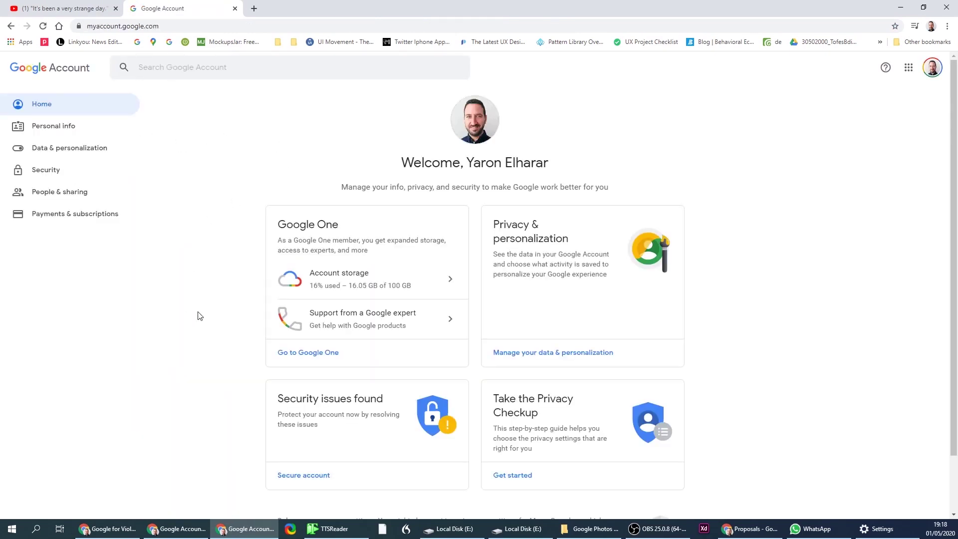
Open Download your data from the Data & personalization settings.
{"action": "left_click", "coordinate": [44, 153]}
{"action": "scroll", "coordinate": [270, 293], "scroll_direction": "down", "scroll_amount": 5}
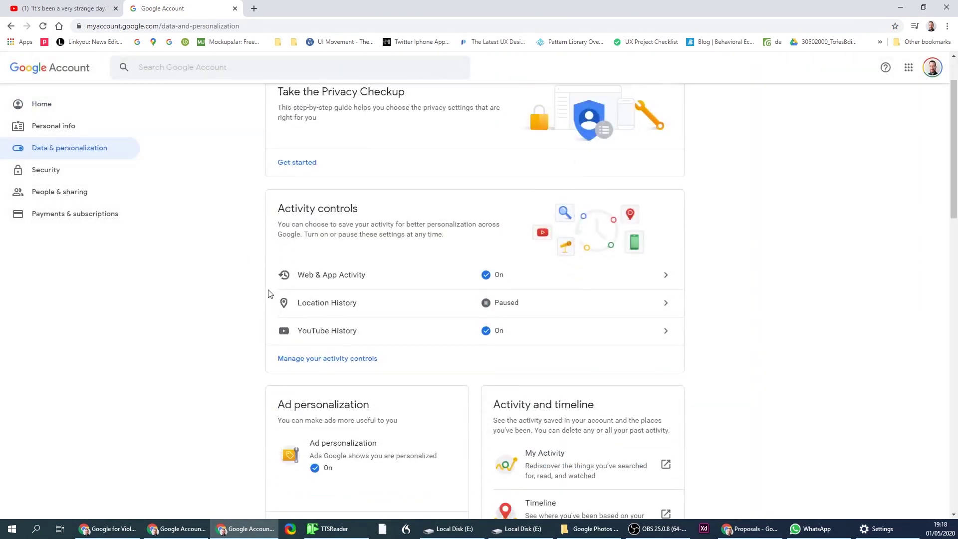
{"action": "scroll", "coordinate": [269, 295], "scroll_direction": "down", "scroll_amount": 4}
{"action": "scroll", "coordinate": [252, 302], "scroll_direction": "down", "scroll_amount": 2}
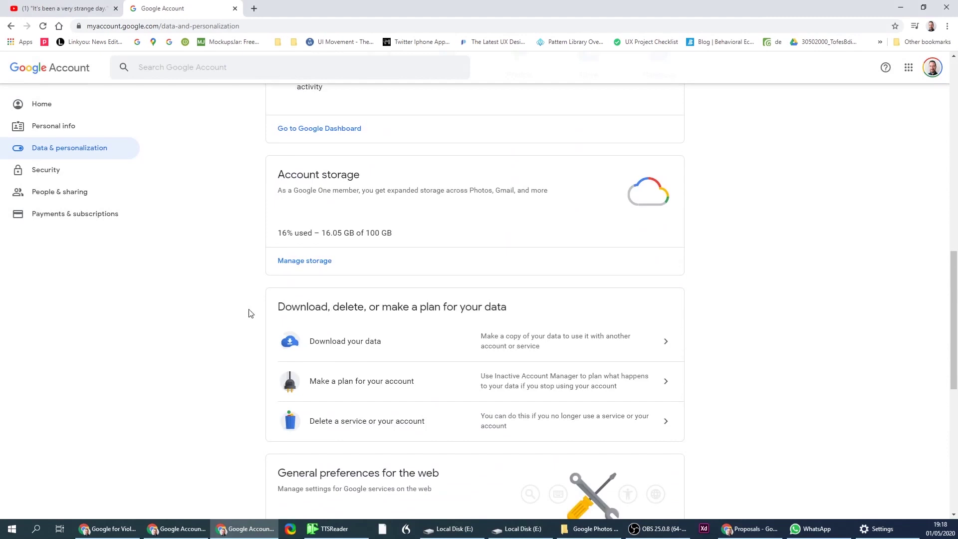
{"action": "left_click", "coordinate": [328, 344]}
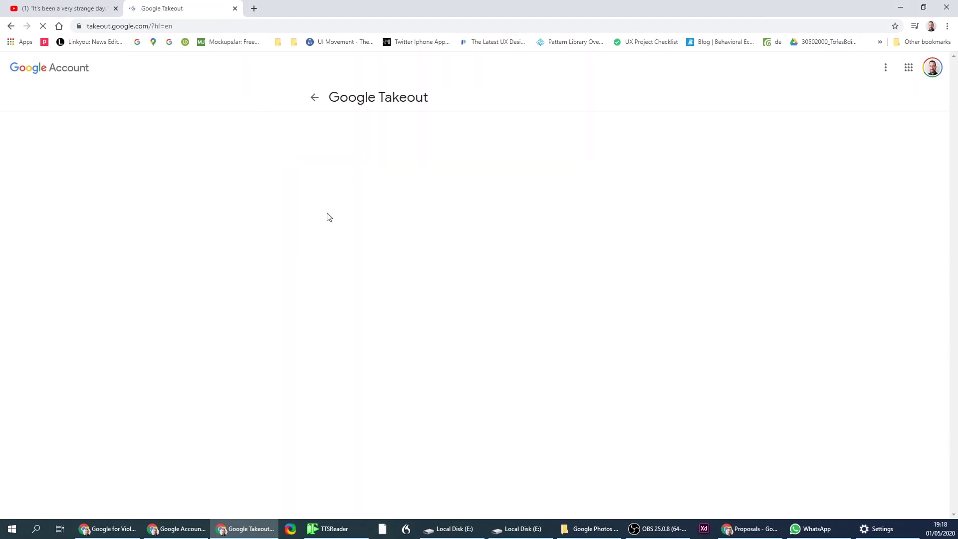
Scroll through the Takeout product list, from Hangouts to YouTube Gaming, all ticked.
{"action": "scroll", "coordinate": [282, 369], "scroll_direction": "down", "scroll_amount": 5}
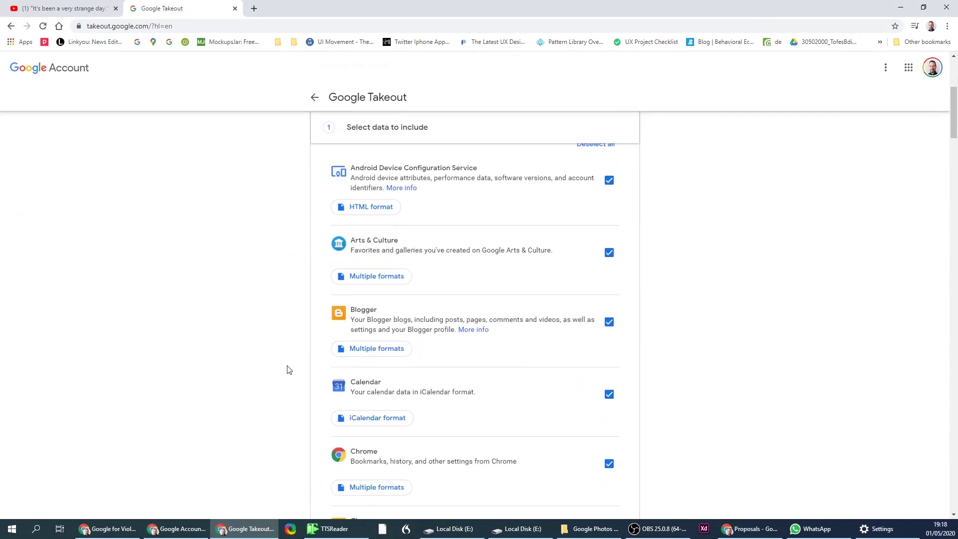
{"action": "scroll", "coordinate": [286, 370], "scroll_direction": "down", "scroll_amount": 5}
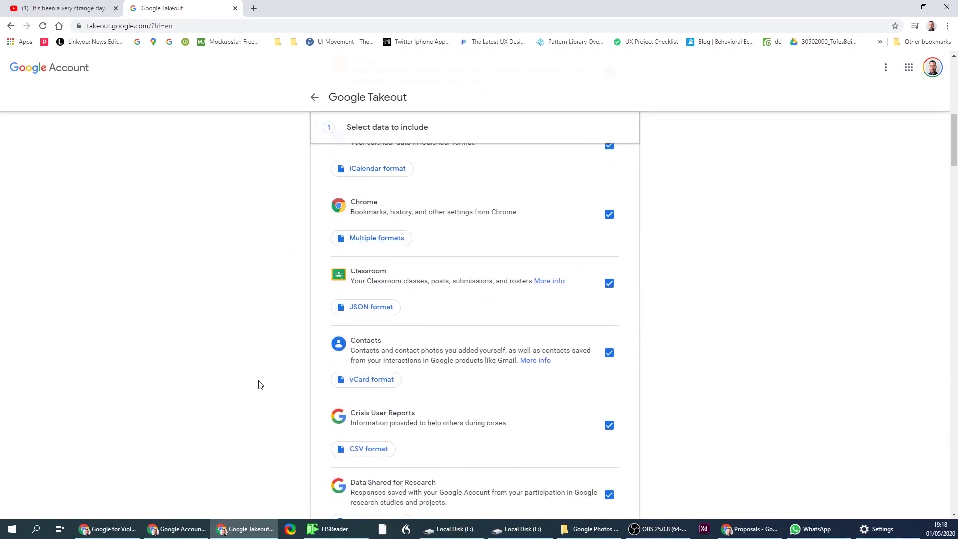
{"action": "scroll", "coordinate": [258, 382], "scroll_direction": "down", "scroll_amount": 7}
{"action": "scroll", "coordinate": [255, 359], "scroll_direction": "down", "scroll_amount": 7}
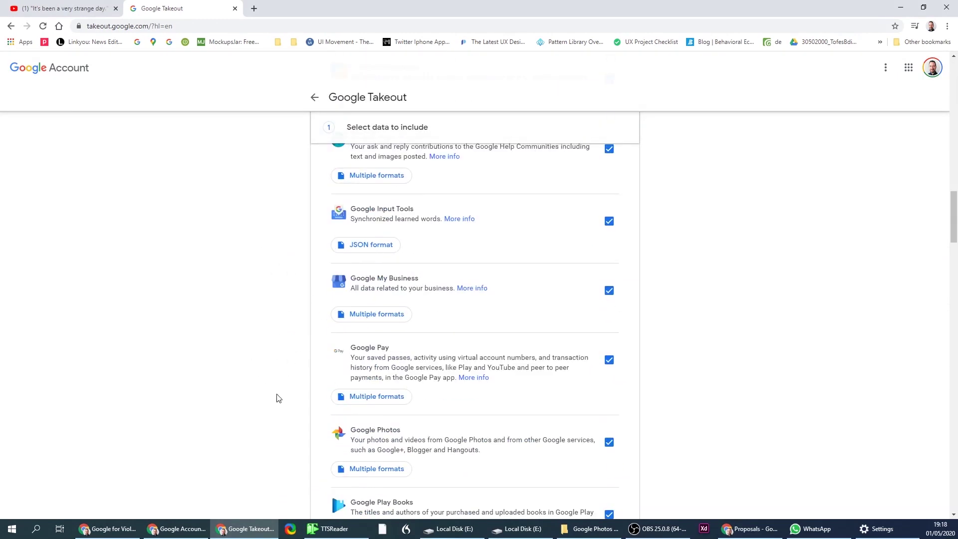
{"action": "scroll", "coordinate": [277, 397], "scroll_direction": "down", "scroll_amount": 9}
{"action": "scroll", "coordinate": [300, 425], "scroll_direction": "down", "scroll_amount": 8}
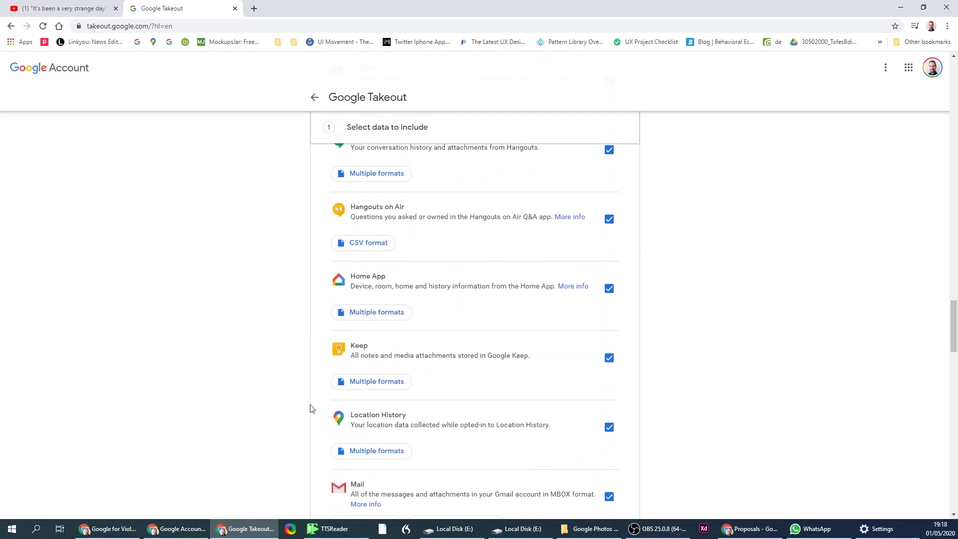
{"action": "scroll", "coordinate": [310, 408], "scroll_direction": "down", "scroll_amount": 20}
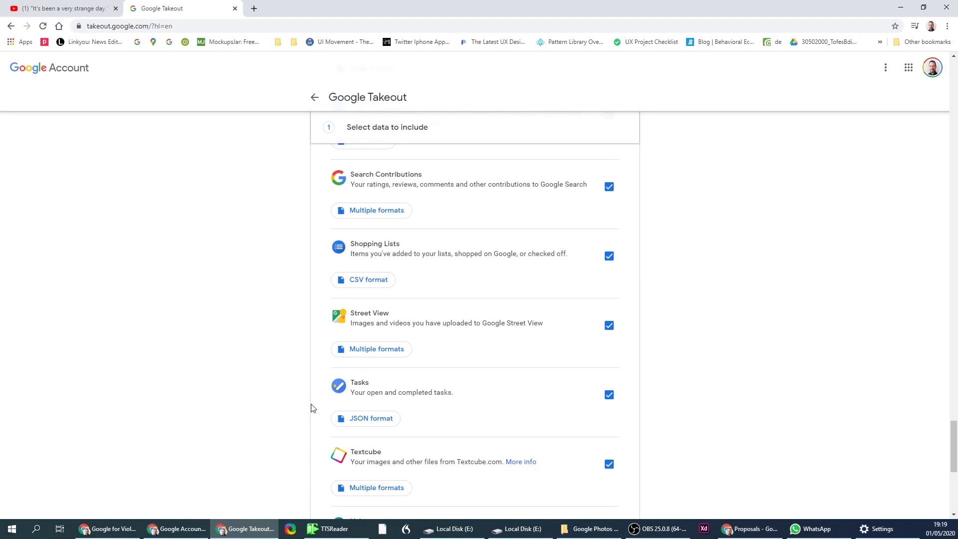
{"action": "scroll", "coordinate": [222, 392], "scroll_direction": "down", "scroll_amount": 6}
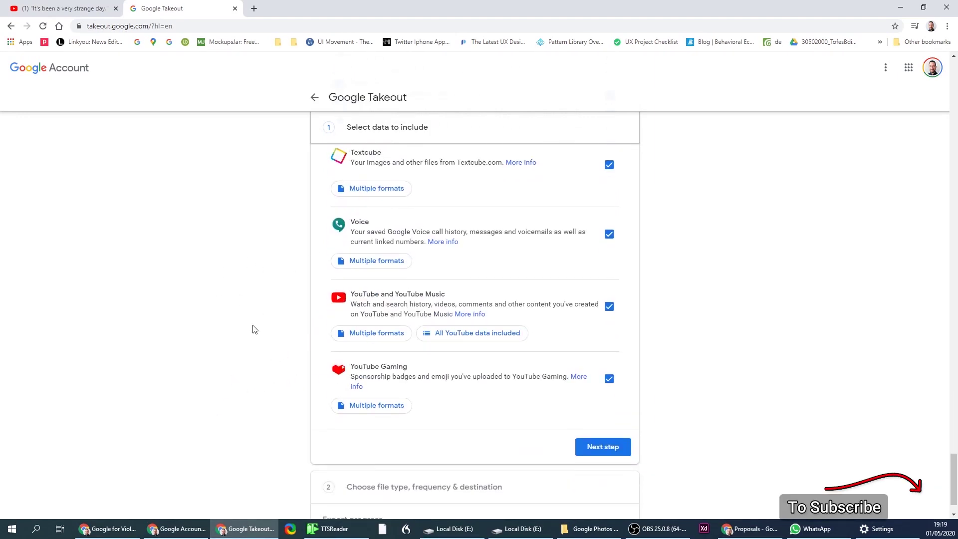
{"action": "scroll", "coordinate": [238, 357], "scroll_direction": "up", "scroll_amount": 20}
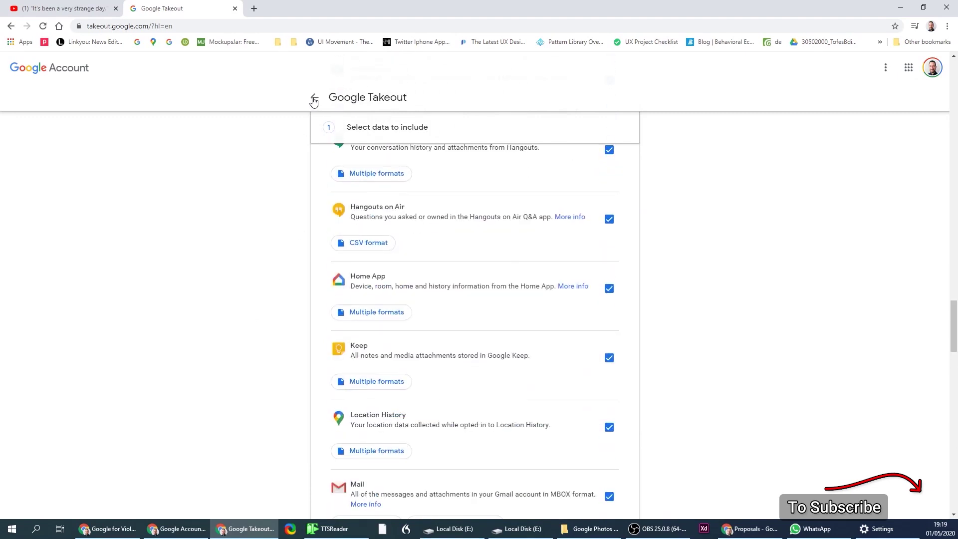
{"action": "scroll", "coordinate": [284, 278], "scroll_direction": "down", "scroll_amount": 20}
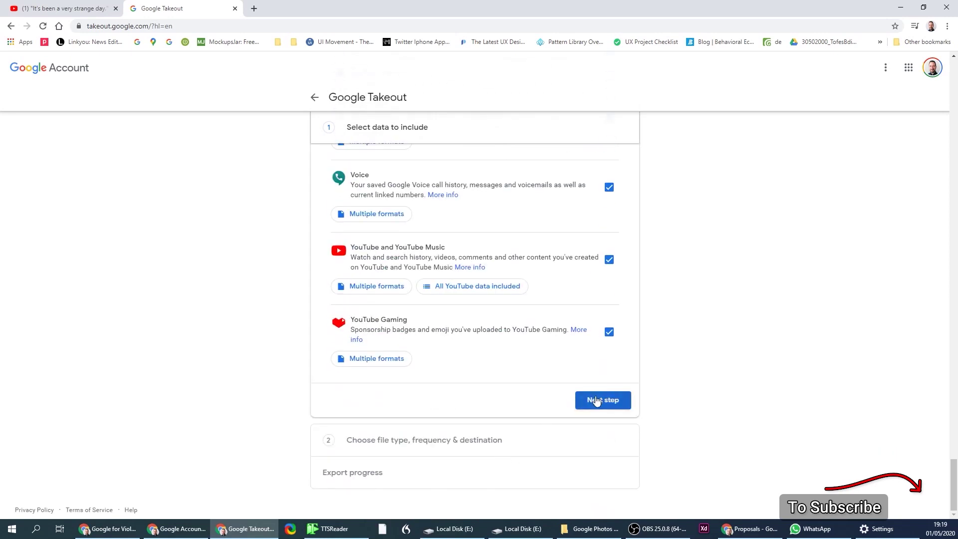
Go to the next Takeout step and view the delivery methods without choosing one.
{"action": "left_click", "coordinate": [594, 399]}
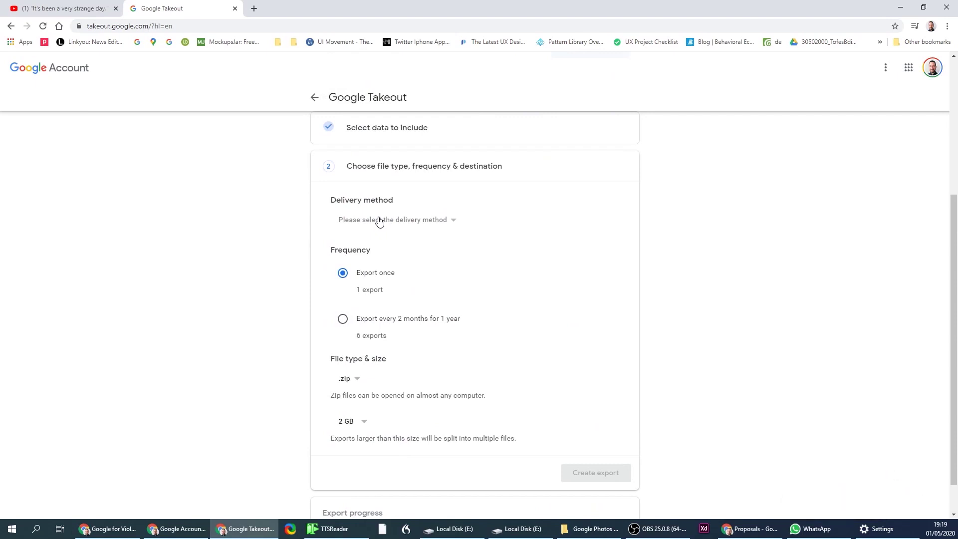
{"action": "left_click", "coordinate": [379, 221]}
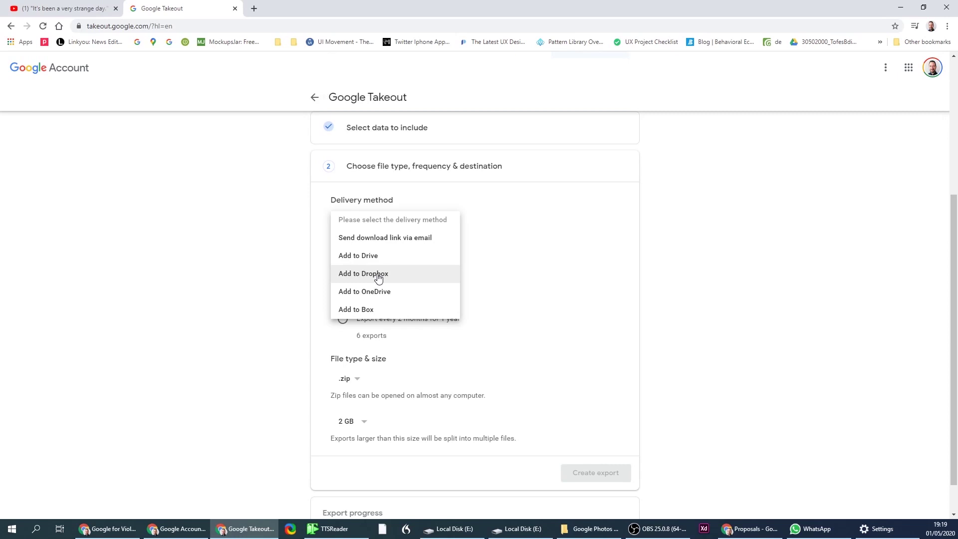
{"action": "left_click", "coordinate": [231, 310]}
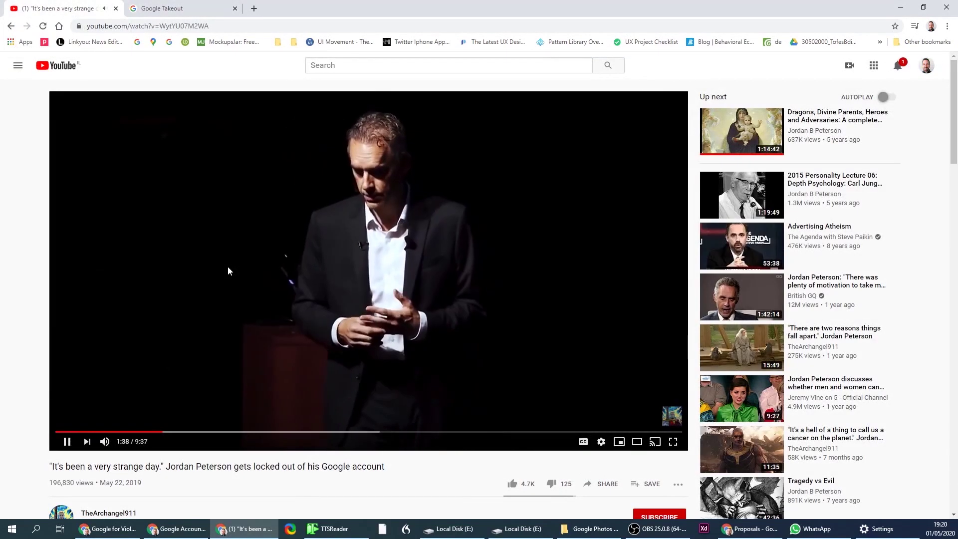
Pause the locked-out YouTube video at 2:05 and return to the Google Takeout tab.
{"action": "mouse_move", "coordinate": [136, 443]}
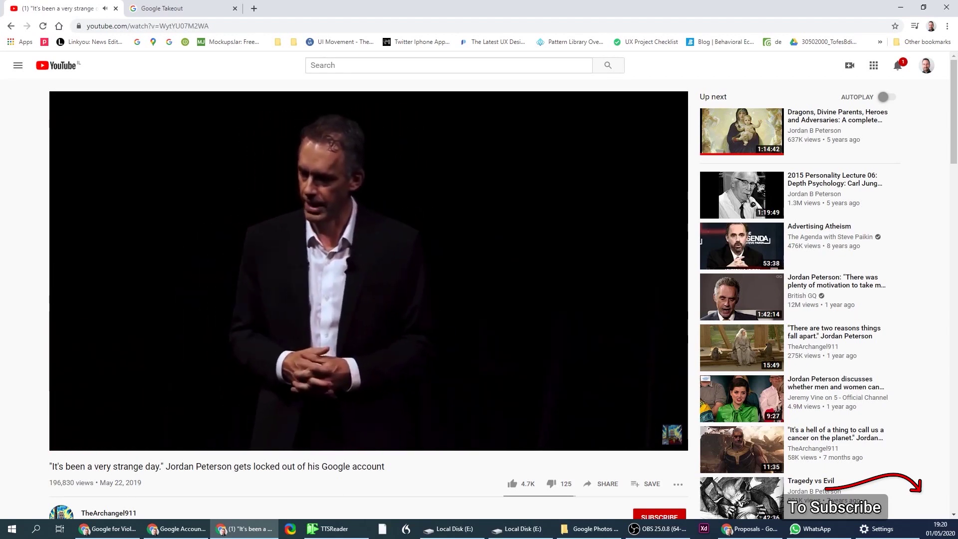
{"action": "mouse_move", "coordinate": [213, 282]}
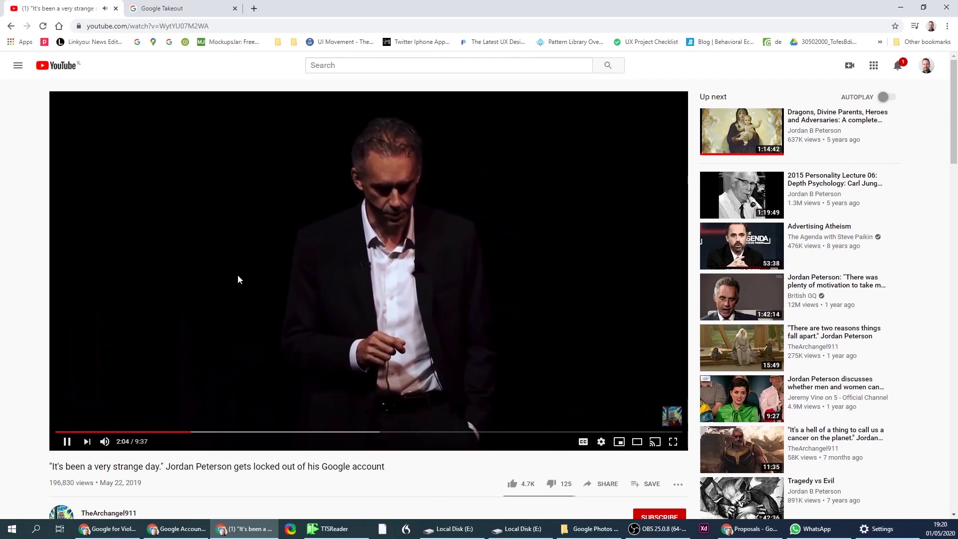
{"action": "left_click", "coordinate": [238, 245]}
{"action": "left_click", "coordinate": [162, 8]}
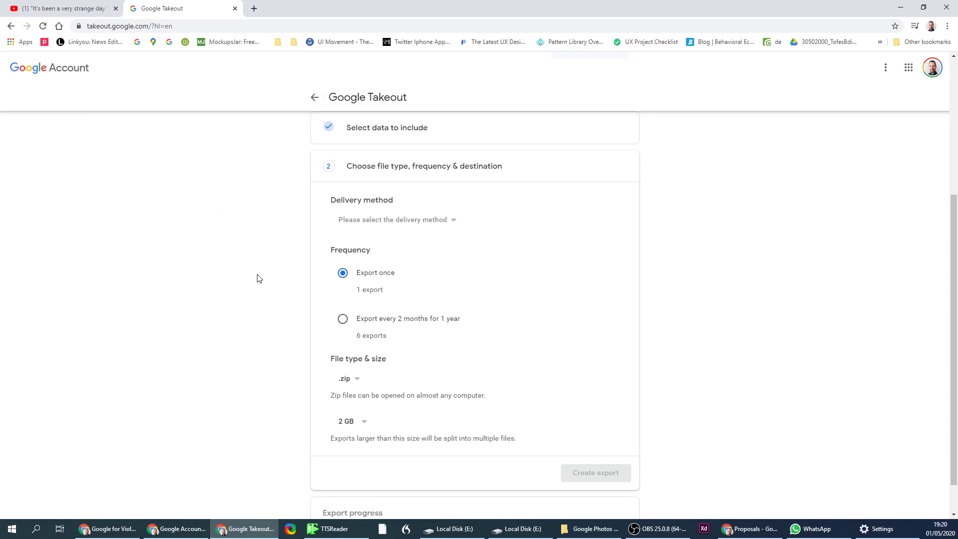
Open Manage exports, show the 2 products export's download parts, then cancel that dialog.
{"action": "scroll", "coordinate": [274, 328], "scroll_direction": "up", "scroll_amount": 5}
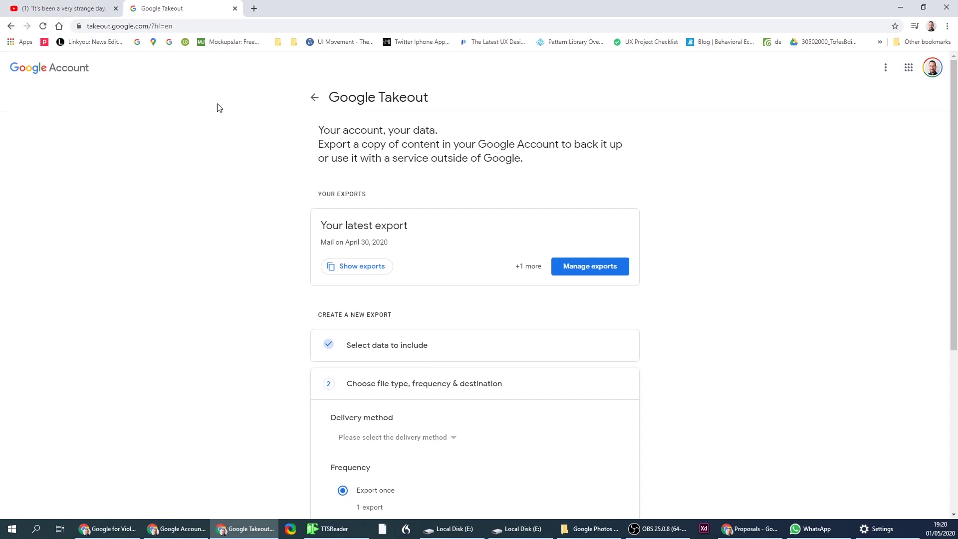
{"action": "left_click", "coordinate": [577, 266]}
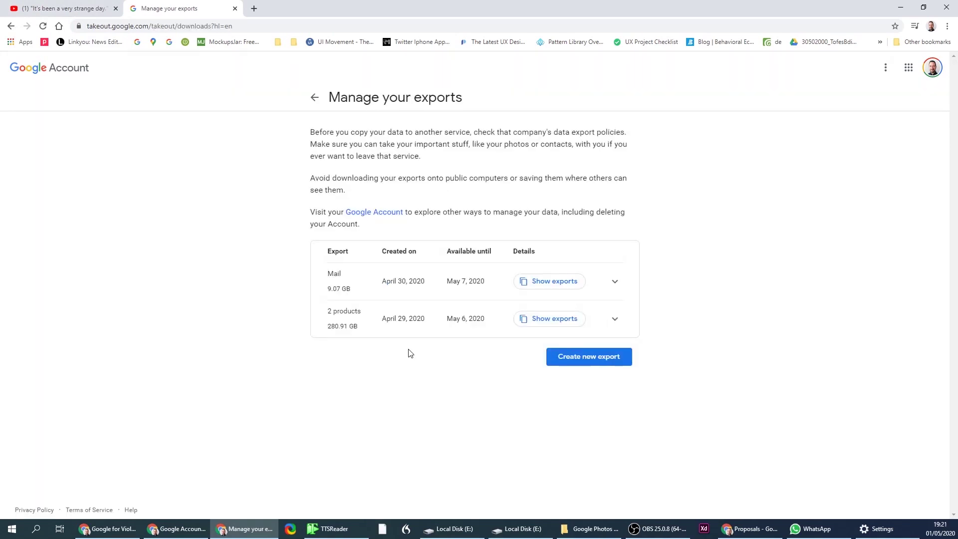
{"action": "left_click", "coordinate": [546, 321]}
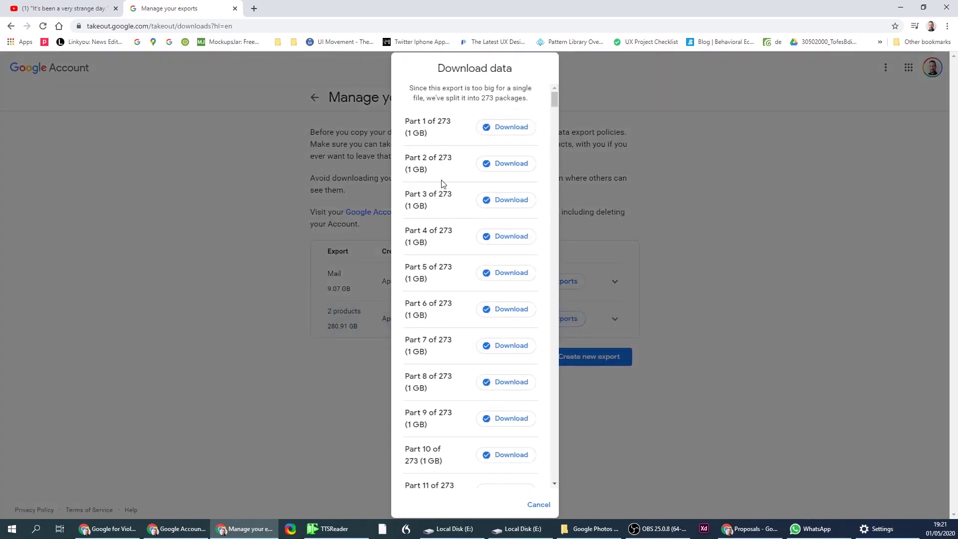
{"action": "scroll", "coordinate": [439, 207], "scroll_direction": "down", "scroll_amount": 10}
{"action": "left_click", "coordinate": [325, 376]}
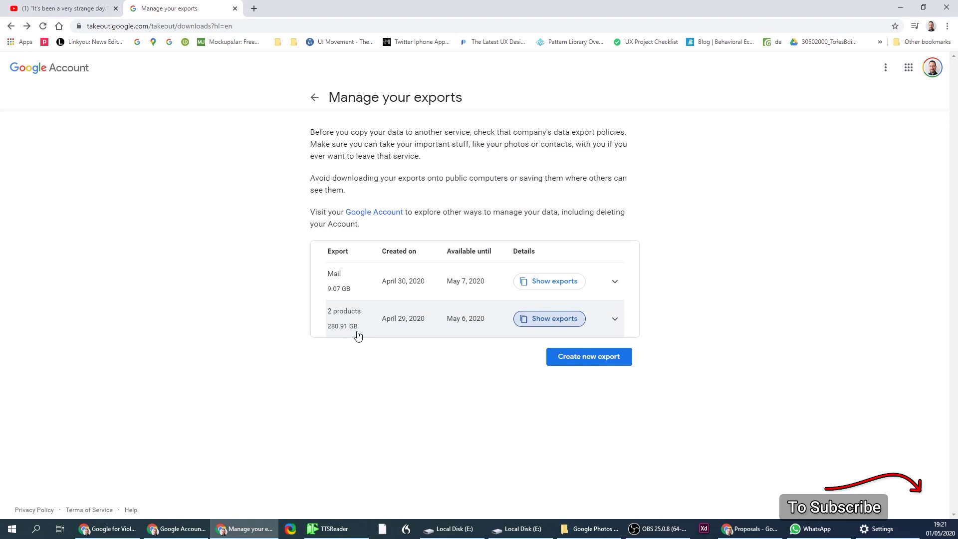
Expand the Mail export's contents, then switch to the google backup File Explorer window.
{"action": "left_click", "coordinate": [549, 318]}
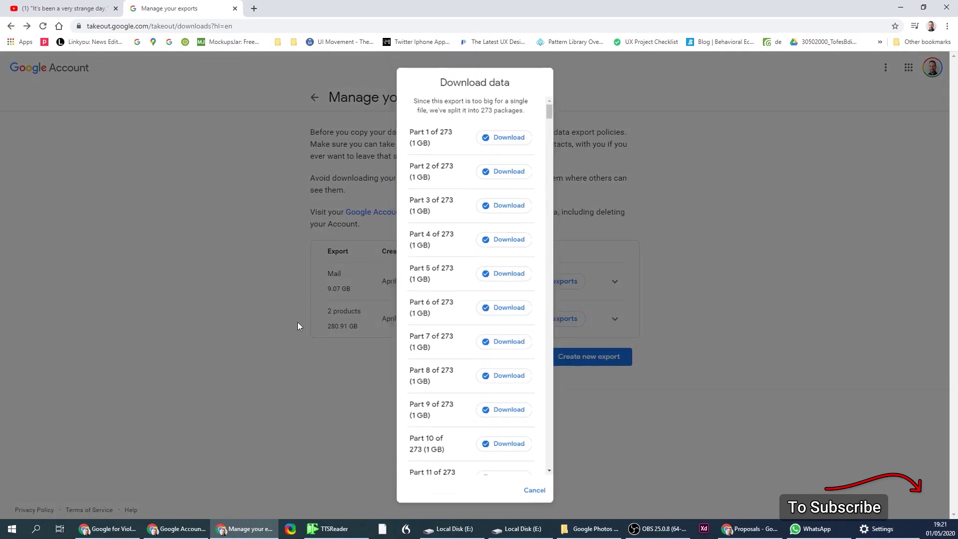
{"action": "left_click", "coordinate": [298, 323]}
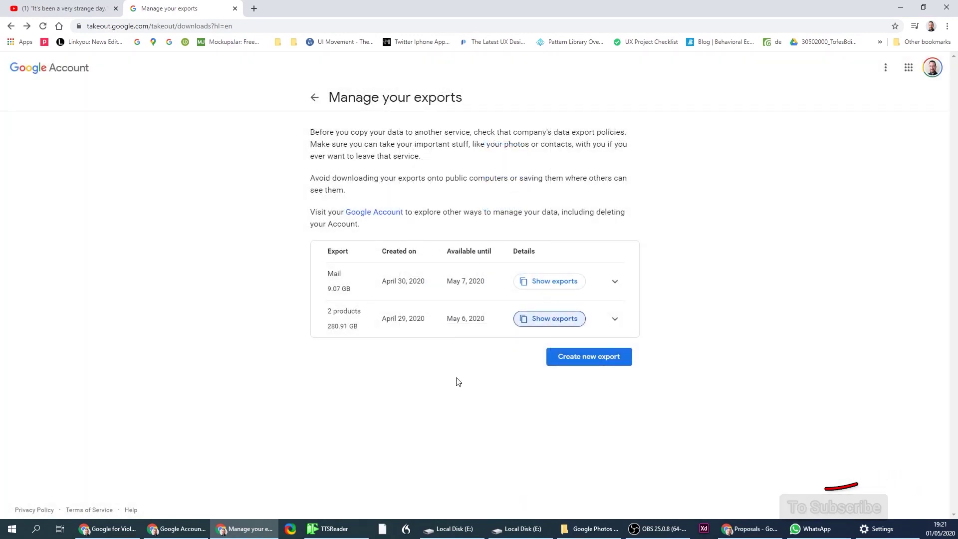
{"action": "left_click", "coordinate": [427, 293]}
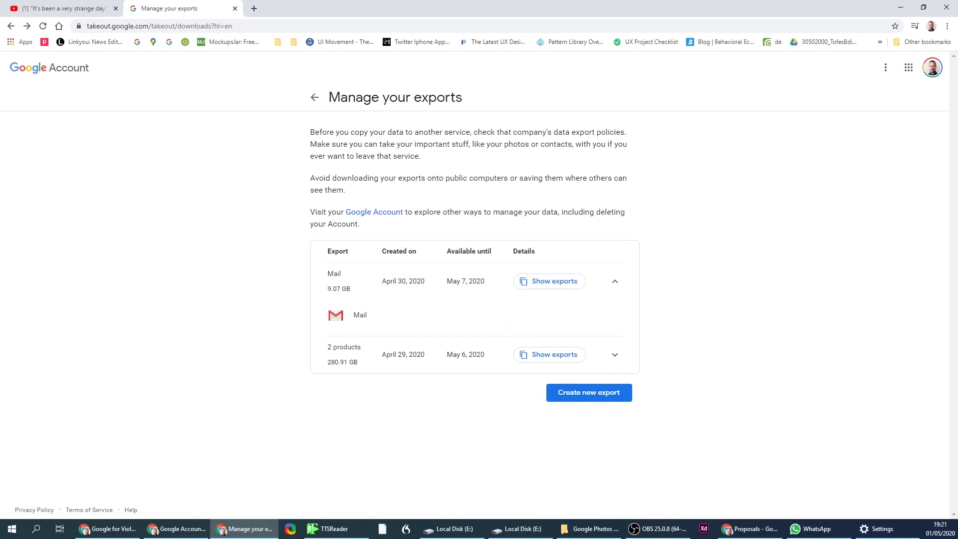
{"action": "key", "text": "alt+Tab"}
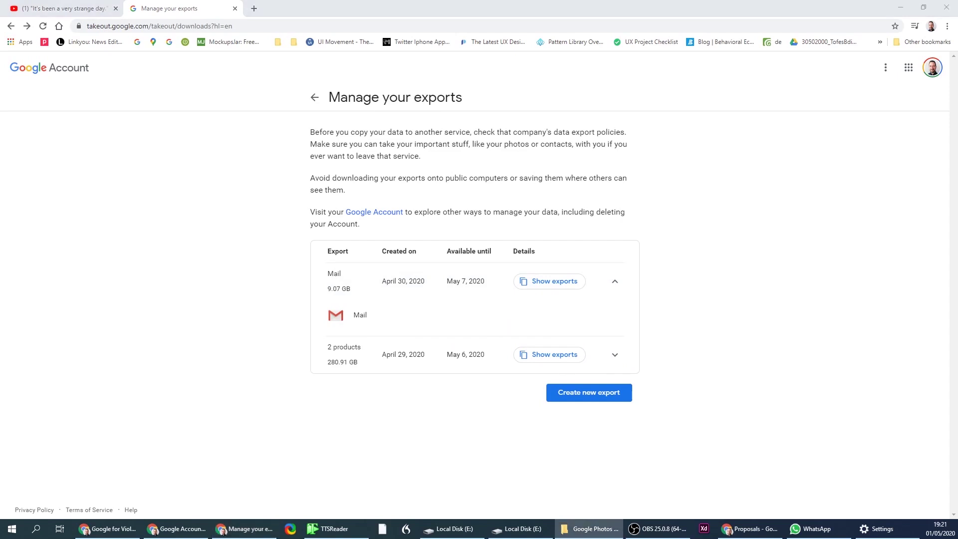
{"action": "key", "text": "alt+Tab"}
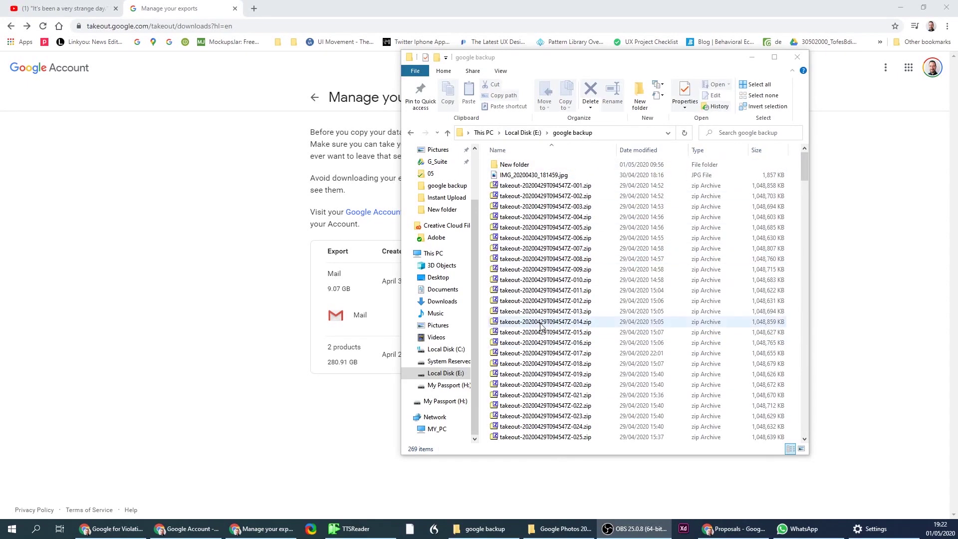
Browse the takeout zip files, then open New folder containing the All mail mbox file.
{"action": "left_click", "coordinate": [540, 322]}
{"action": "scroll", "coordinate": [540, 323], "scroll_direction": "down", "scroll_amount": 20}
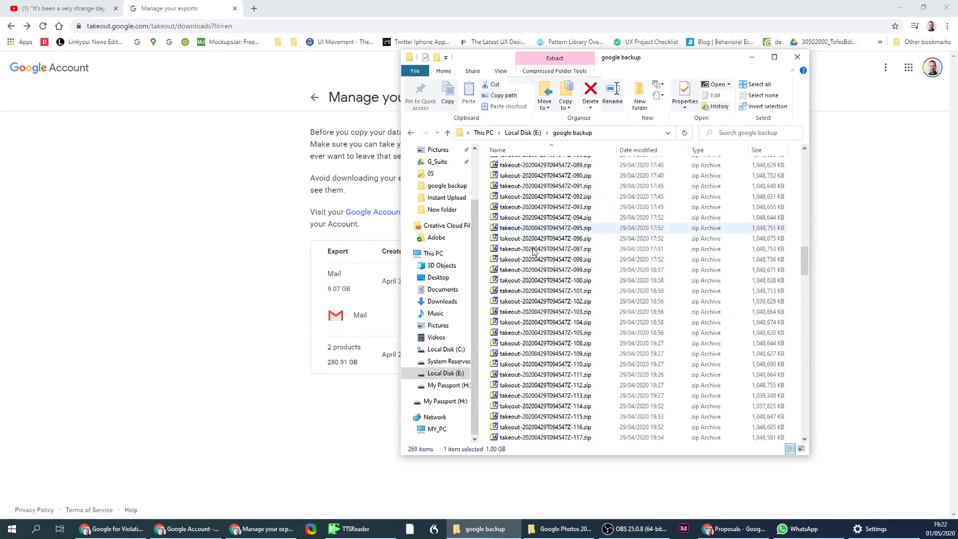
{"action": "left_click", "coordinate": [536, 292]}
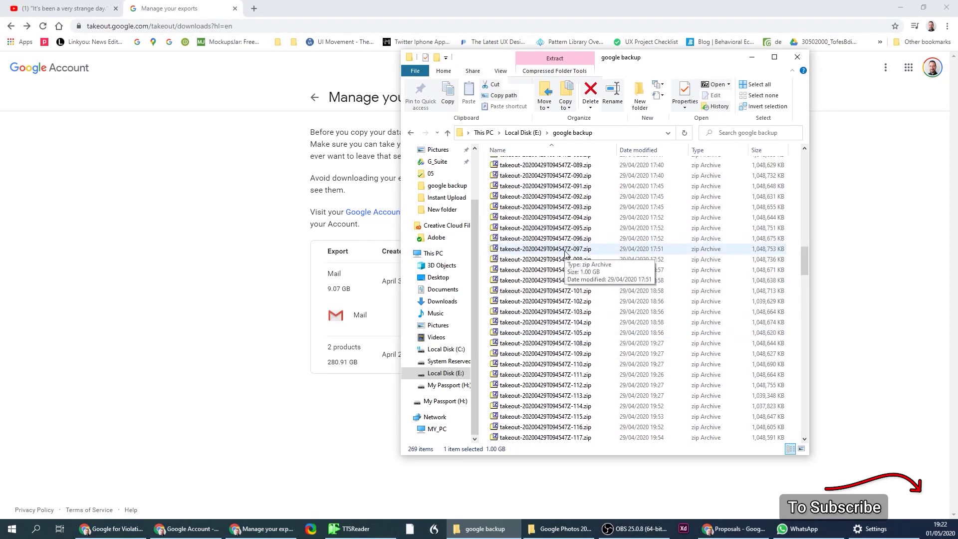
{"action": "scroll", "coordinate": [568, 323], "scroll_direction": "up", "scroll_amount": 9}
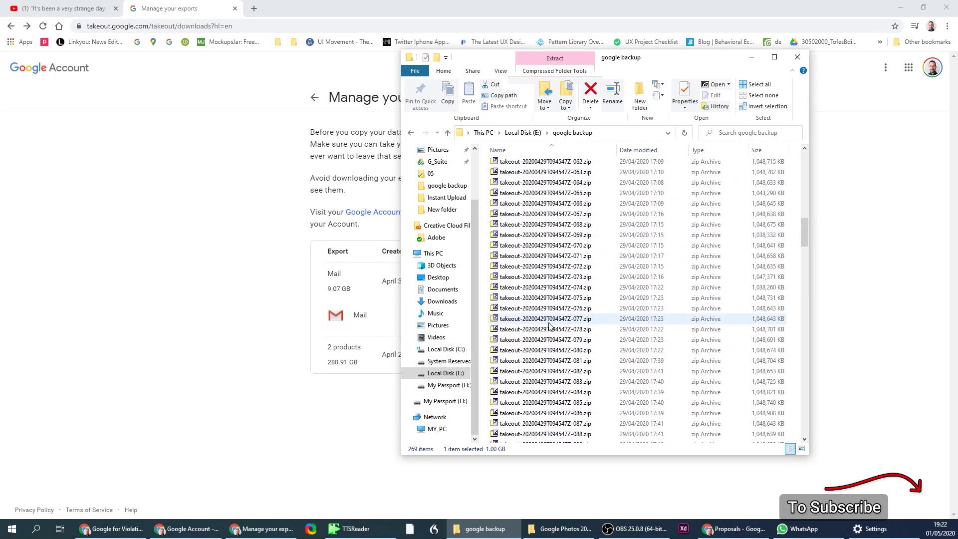
{"action": "scroll", "coordinate": [548, 325], "scroll_direction": "up", "scroll_amount": 20}
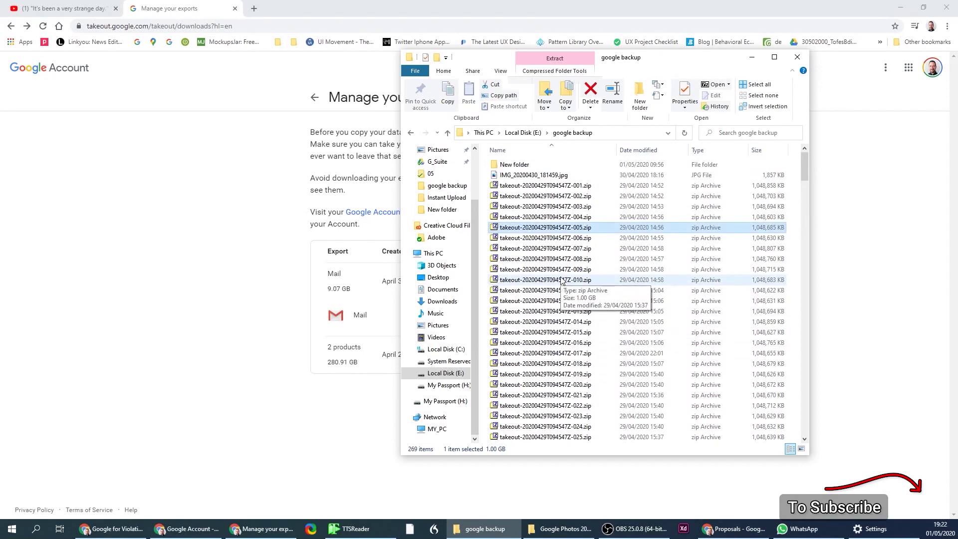
{"action": "double_click", "coordinate": [522, 168]}
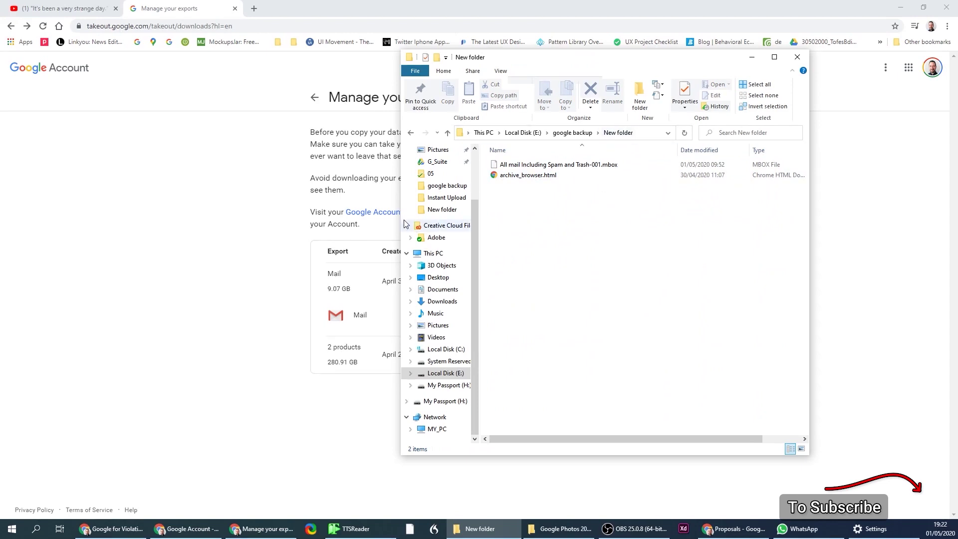
Widen Explorer to show the 9,311,555 KB mbox size and move Thunderbird lower.
{"action": "left_click_drag", "start_coordinate": [402, 223], "coordinate": [162, 224]}
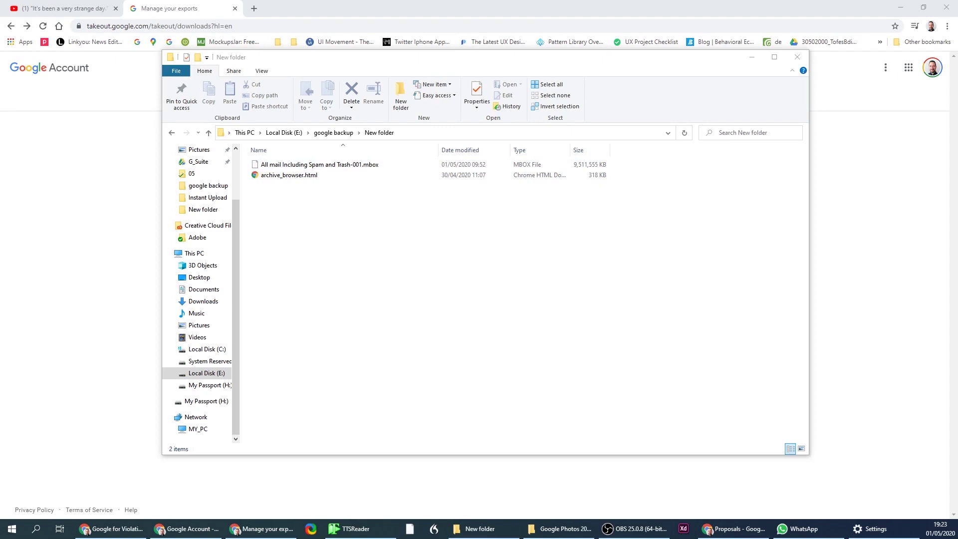
{"action": "left_click_drag", "start_coordinate": [452, 6], "coordinate": [473, 115]}
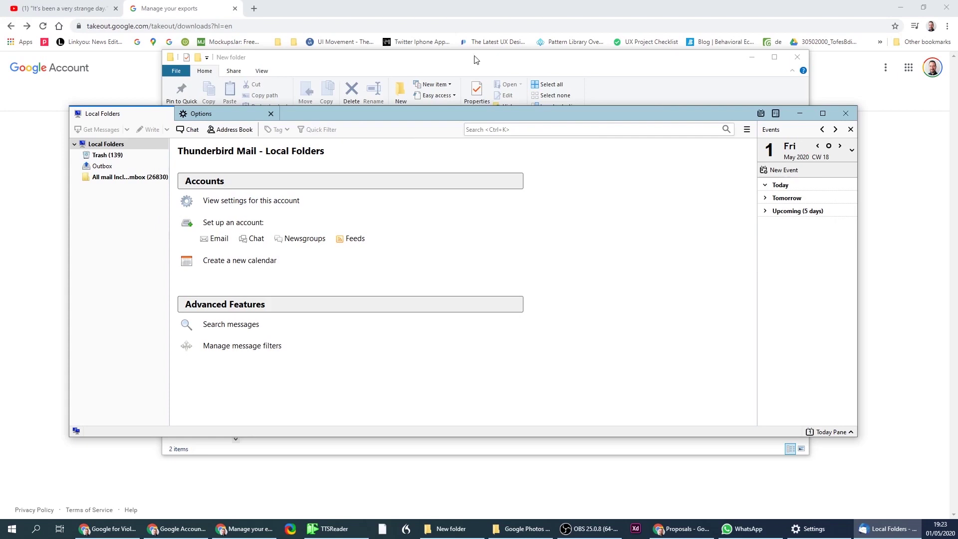
{"action": "left_click", "coordinate": [511, 62]}
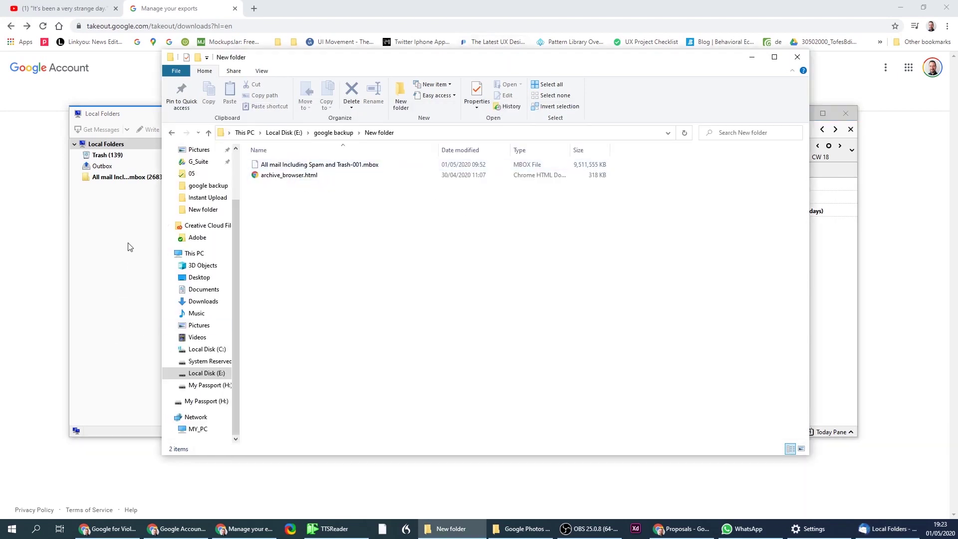
{"action": "left_click", "coordinate": [116, 221]}
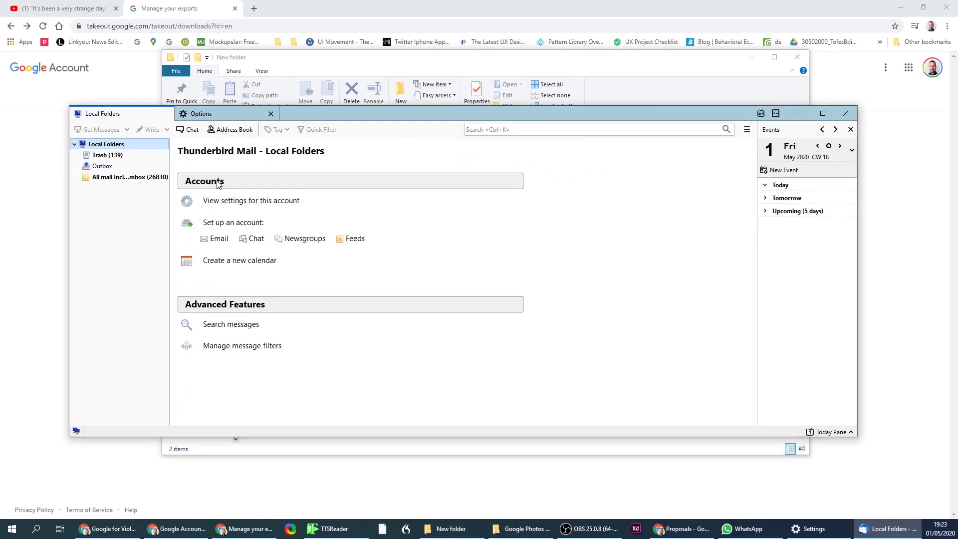
{"action": "right_click", "coordinate": [133, 229]}
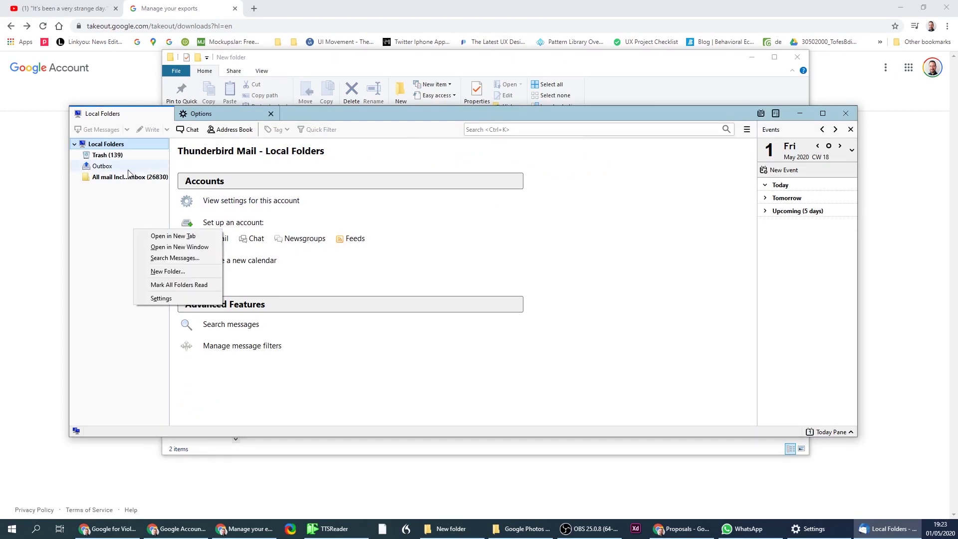
{"action": "left_click", "coordinate": [158, 298]}
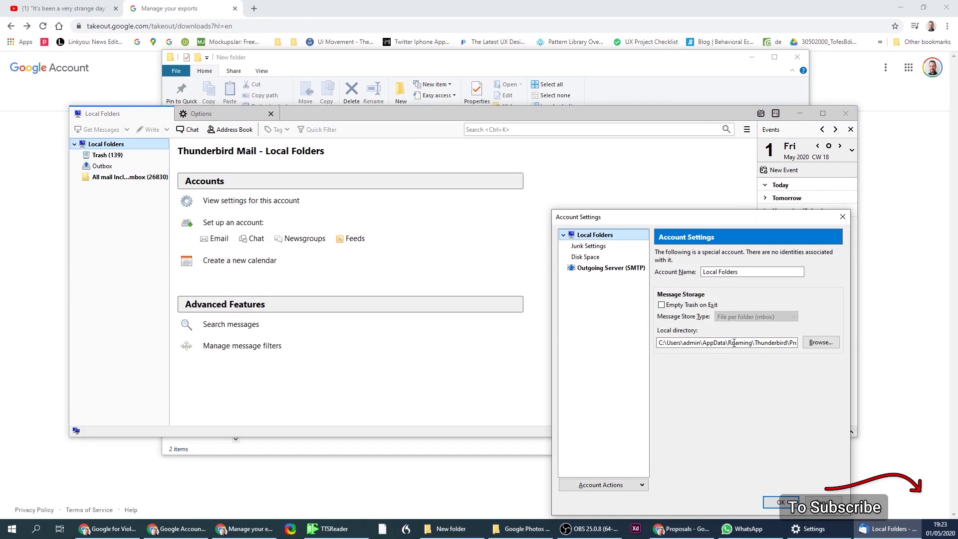
{"action": "left_click", "coordinate": [683, 75]}
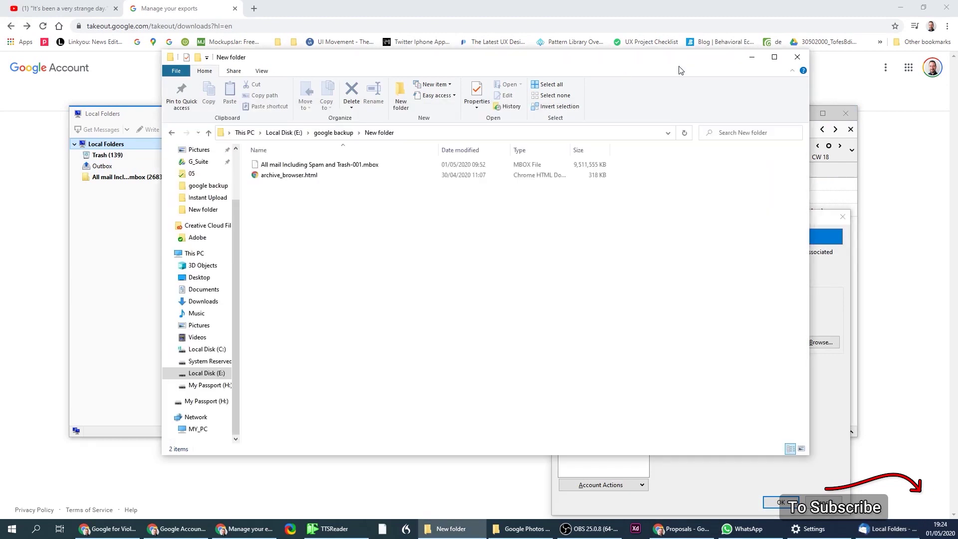
{"action": "left_click", "coordinate": [839, 402]}
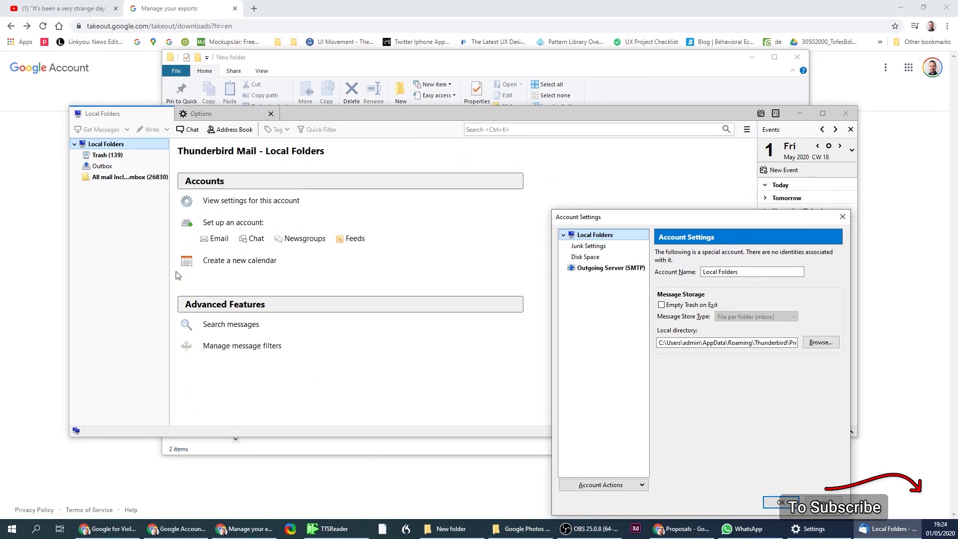
{"action": "key", "text": "Escape"}
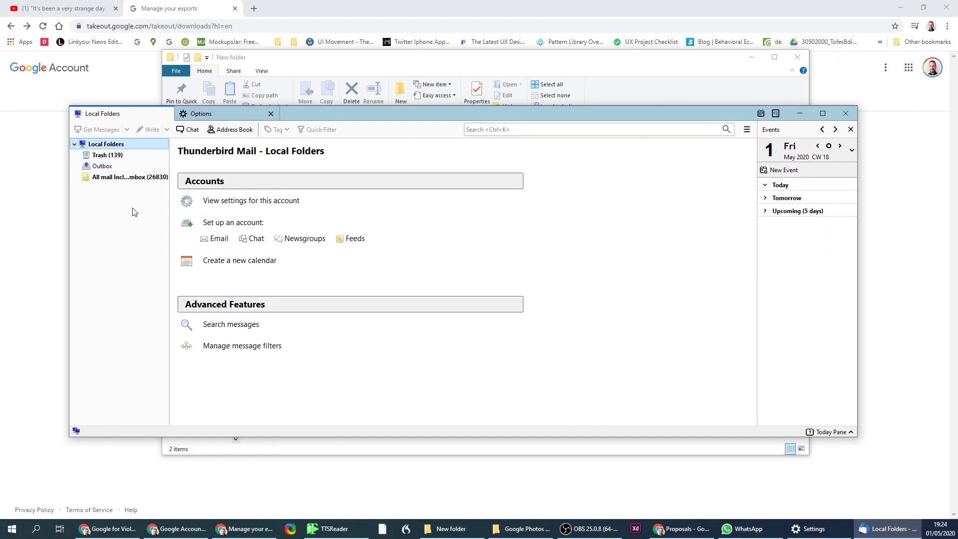
{"action": "left_click", "coordinate": [222, 117]}
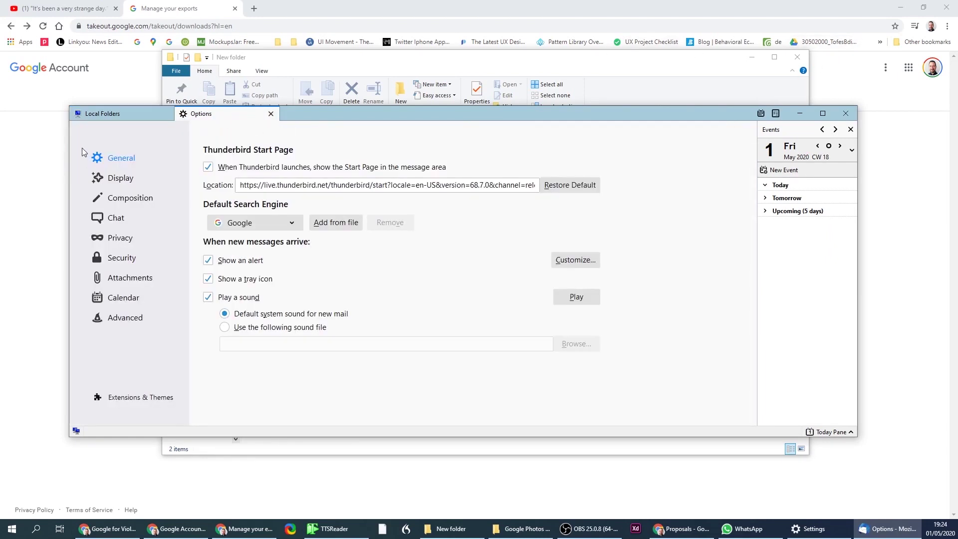
{"action": "left_click", "coordinate": [115, 217]}
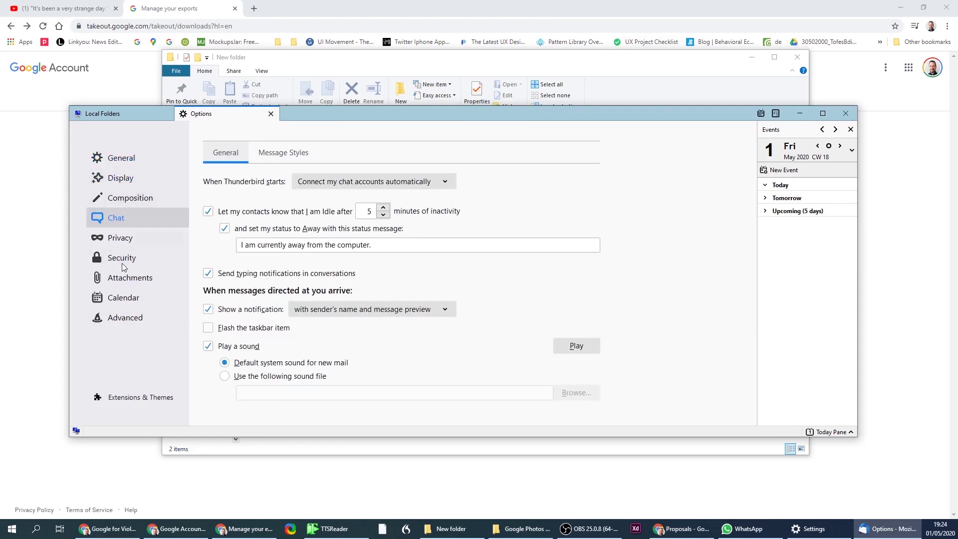
{"action": "left_click", "coordinate": [123, 264]}
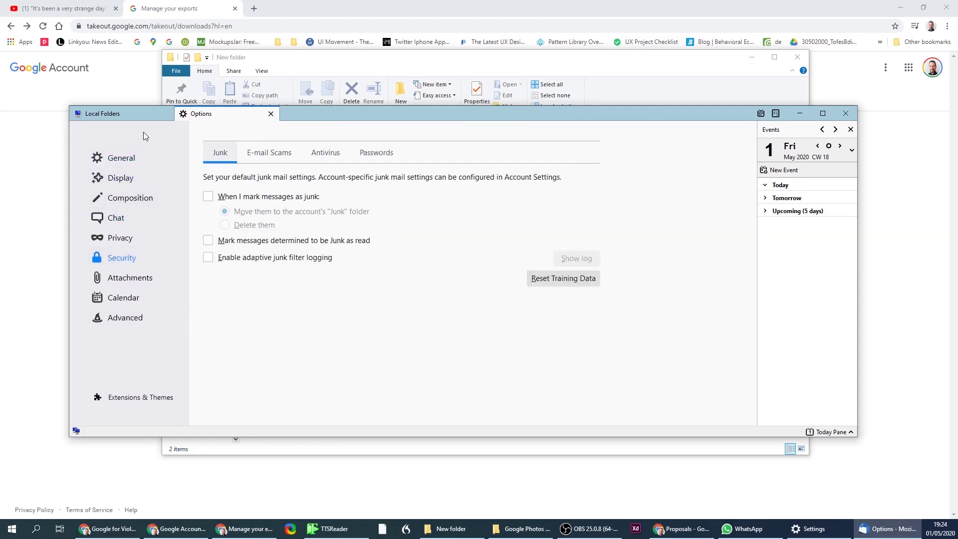
{"action": "left_click", "coordinate": [271, 114]}
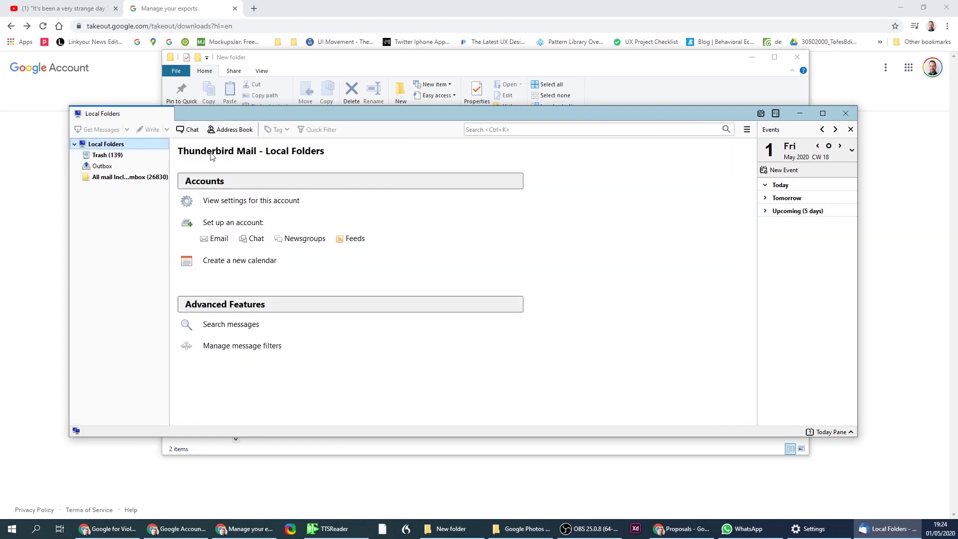
{"action": "right_click", "coordinate": [126, 214]}
{"action": "left_click", "coordinate": [145, 282]}
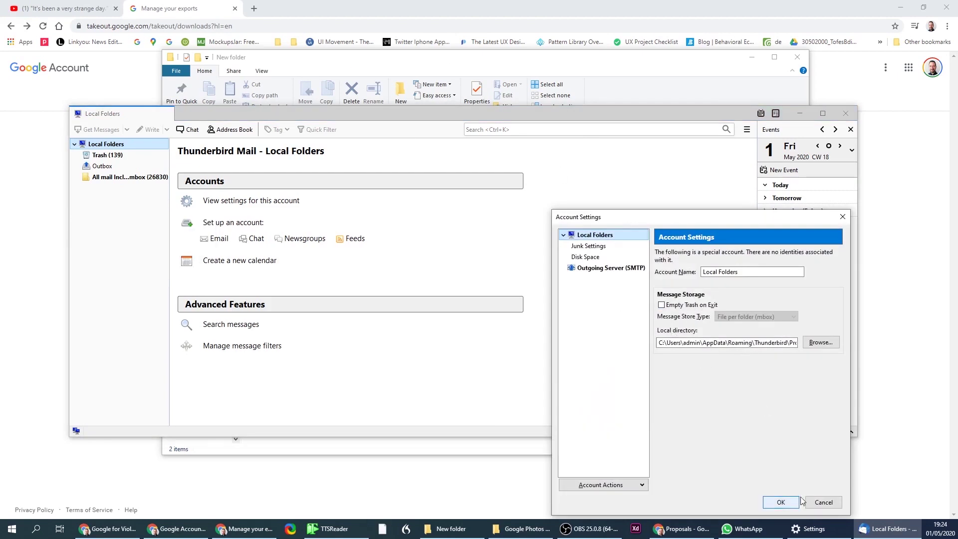
{"action": "left_click", "coordinate": [821, 501]}
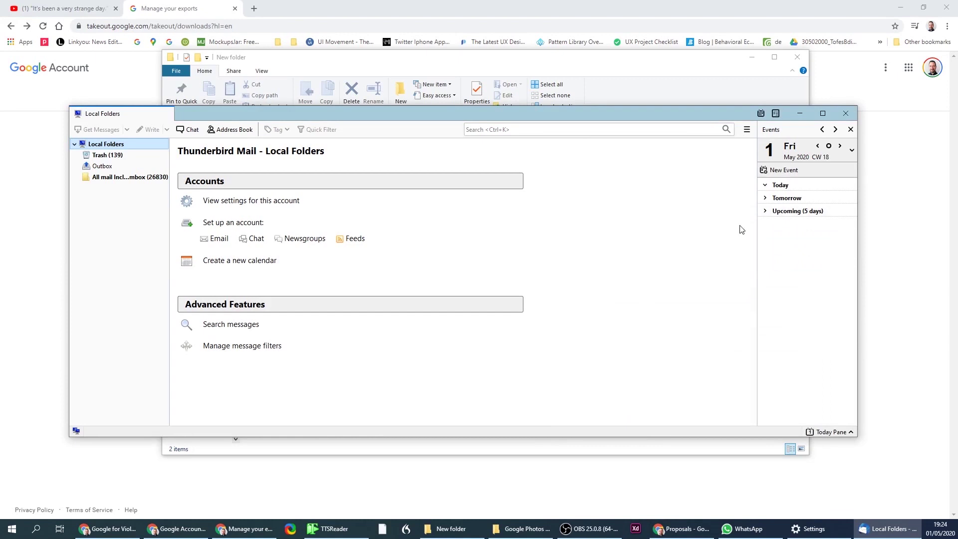
Close Thunderbird and bring the Manage your exports page with the 9.07 GB Mail export forward.
{"action": "left_click", "coordinate": [847, 114]}
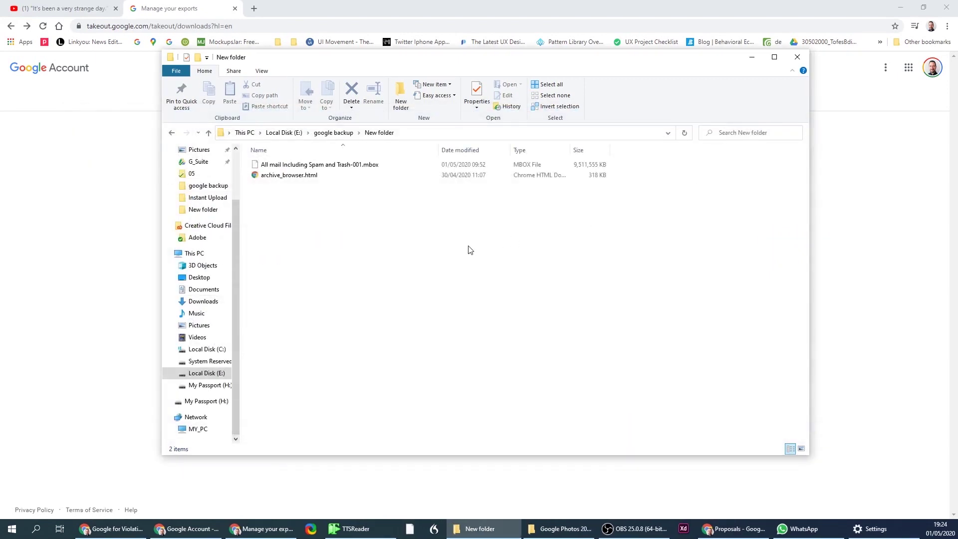
{"action": "left_click", "coordinate": [847, 216]}
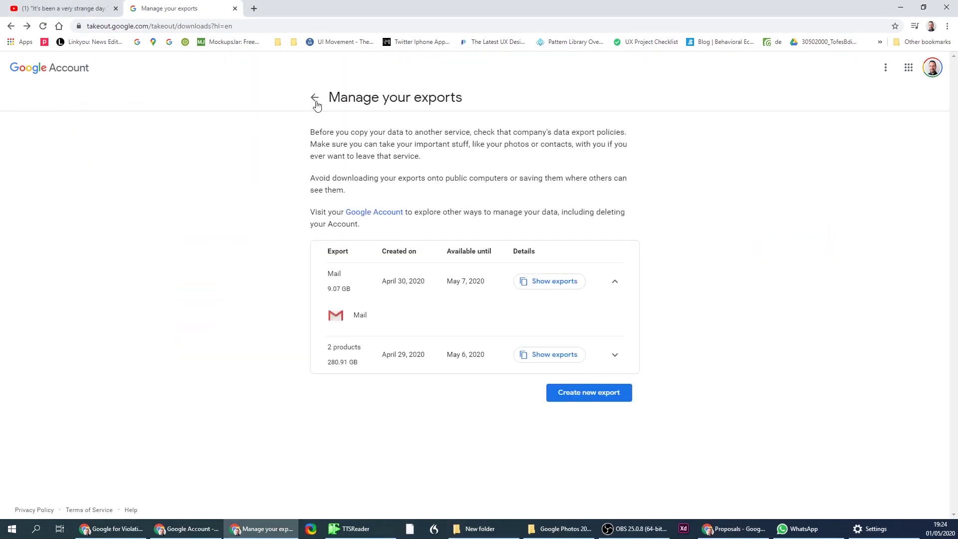